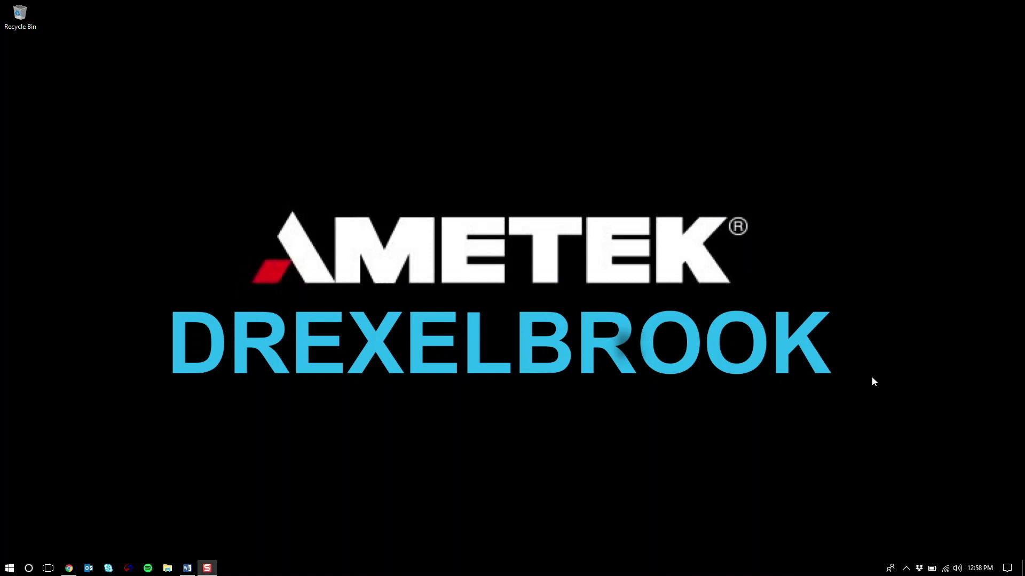
Confirm in Settings > Accounts > Your info that the account is Administrator, then close Settings
click(3, 571)
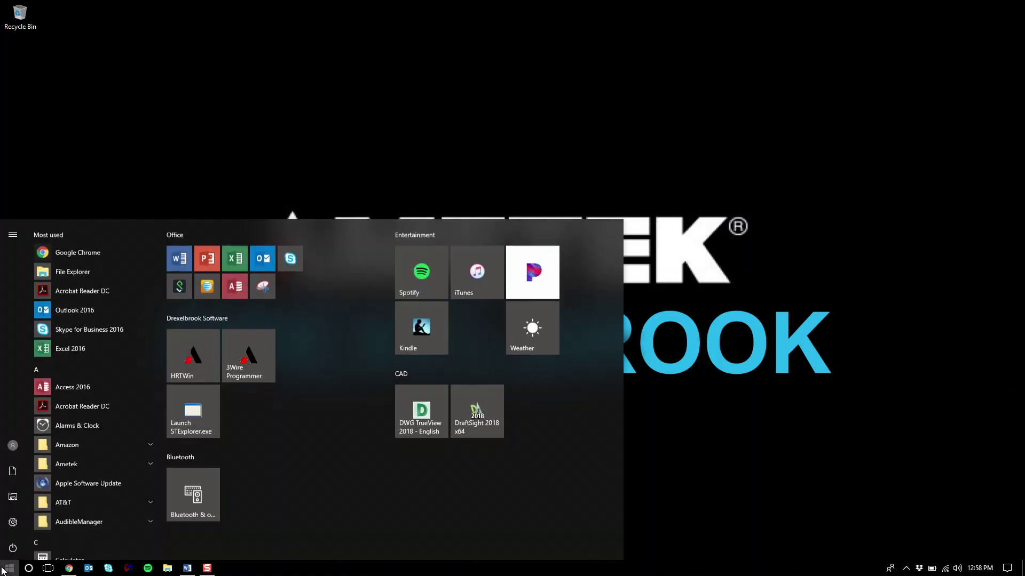
click(18, 528)
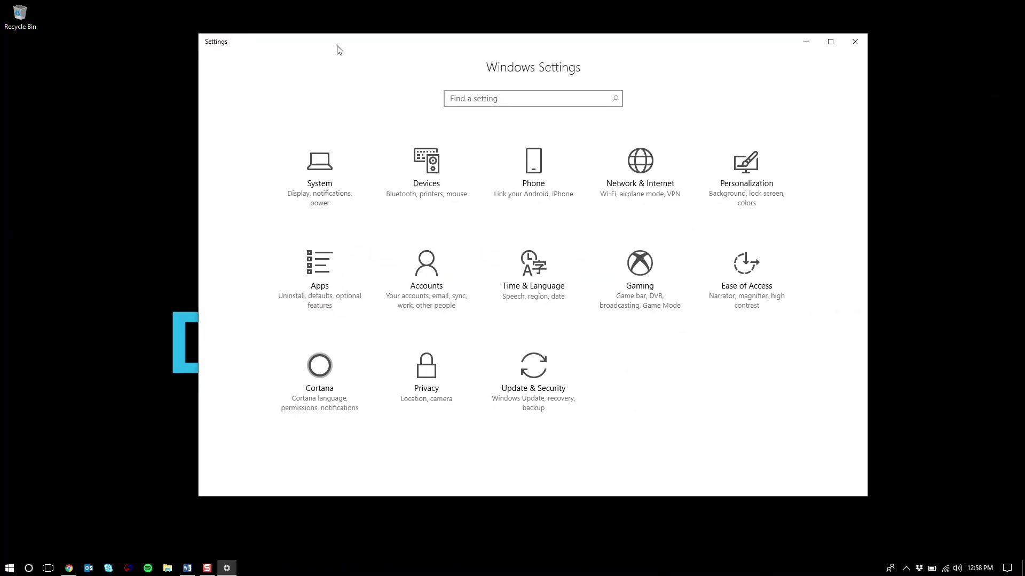
click(436, 281)
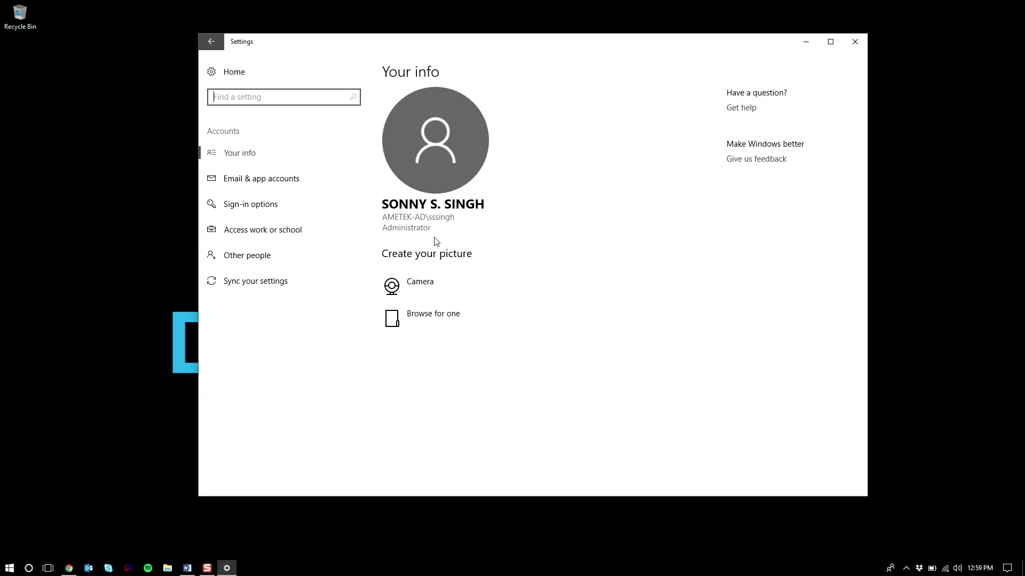
click(855, 42)
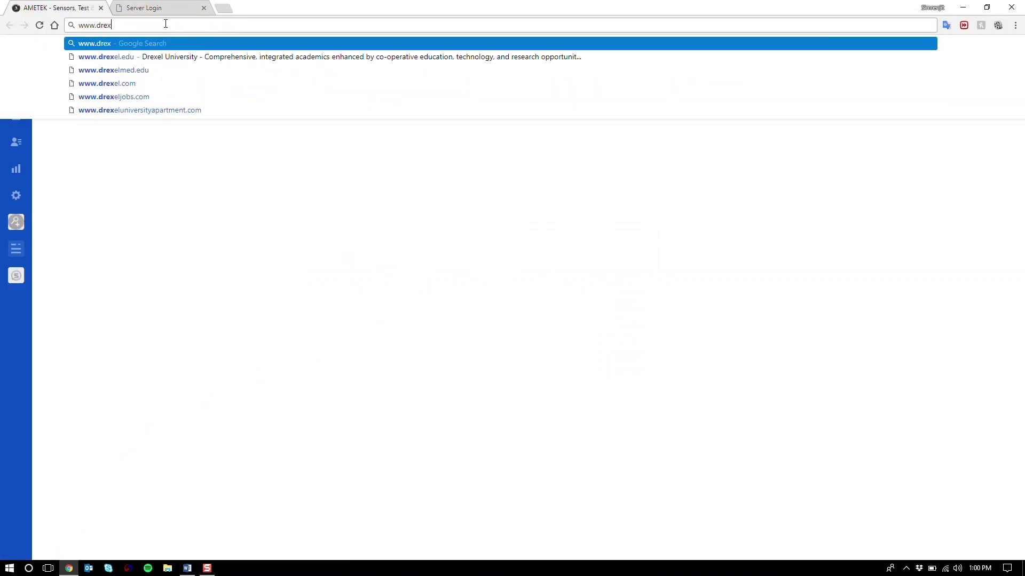
text(elbrook.com)
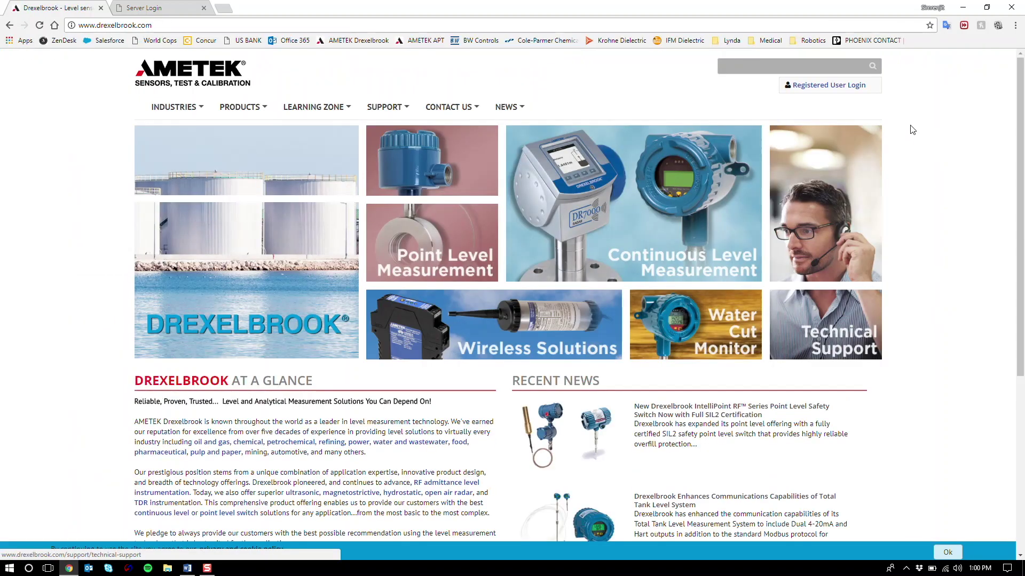
key(ctrl+plus)
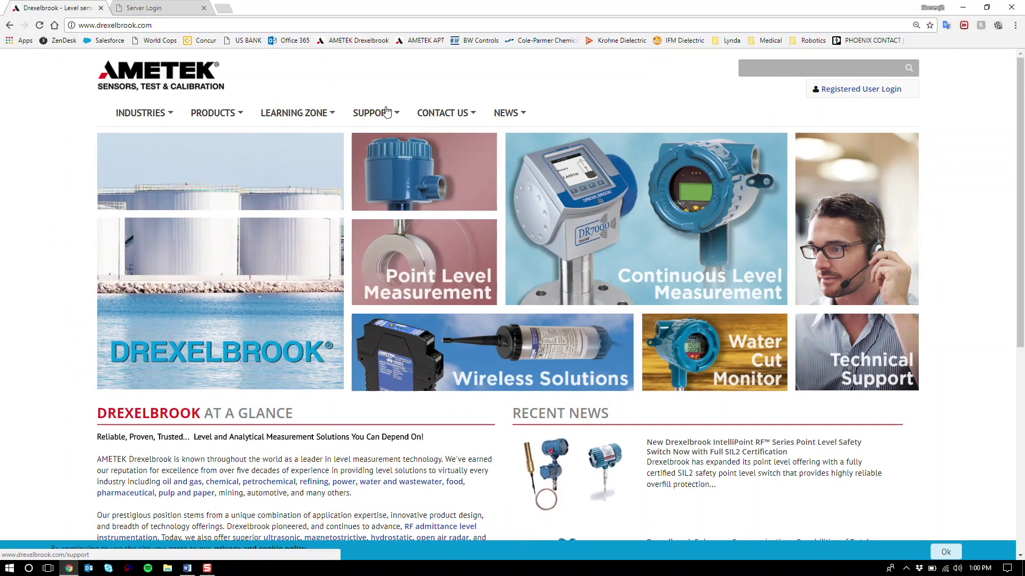
mouse_move(386, 110)
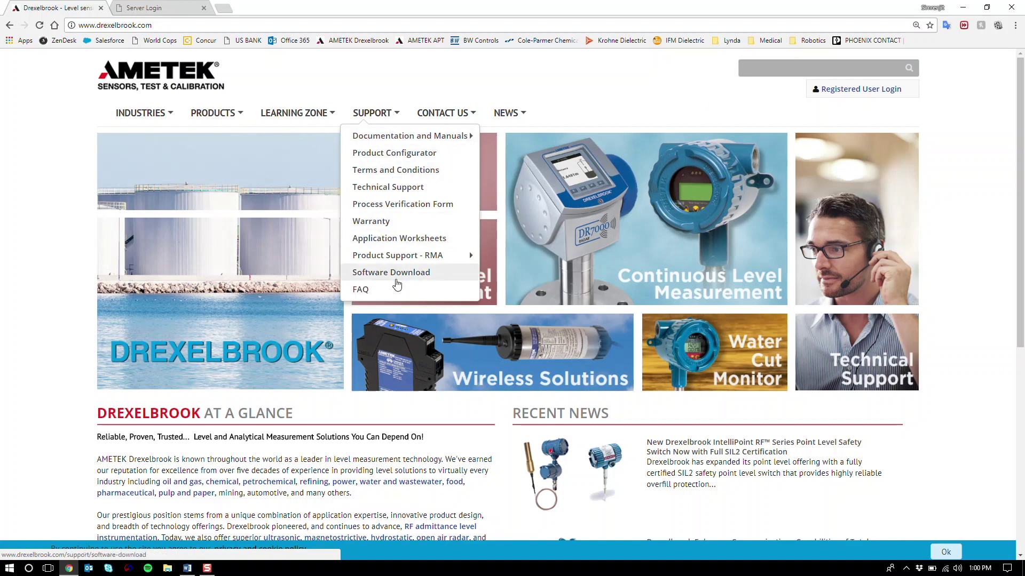
Download the PACTware_4-1-Service Pack 4 for Windows 10 zip from Software Download and open it
click(439, 281)
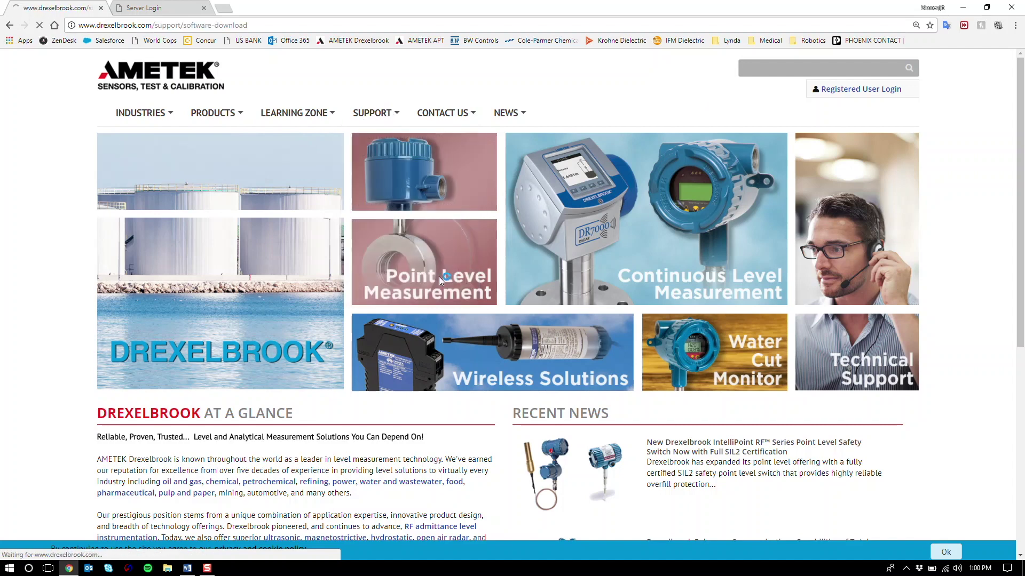
scroll(556, 148, down, 1)
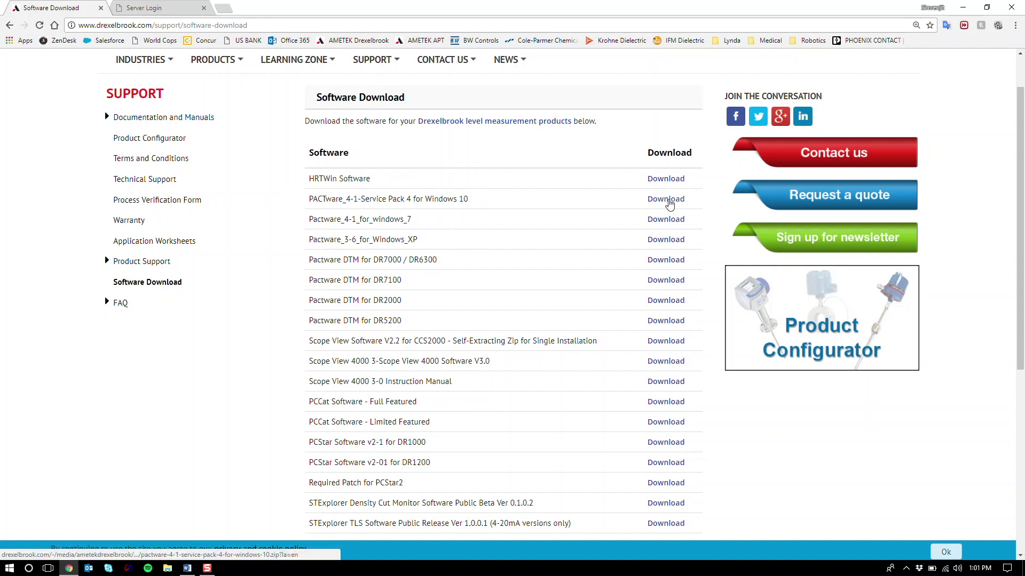
click(667, 200)
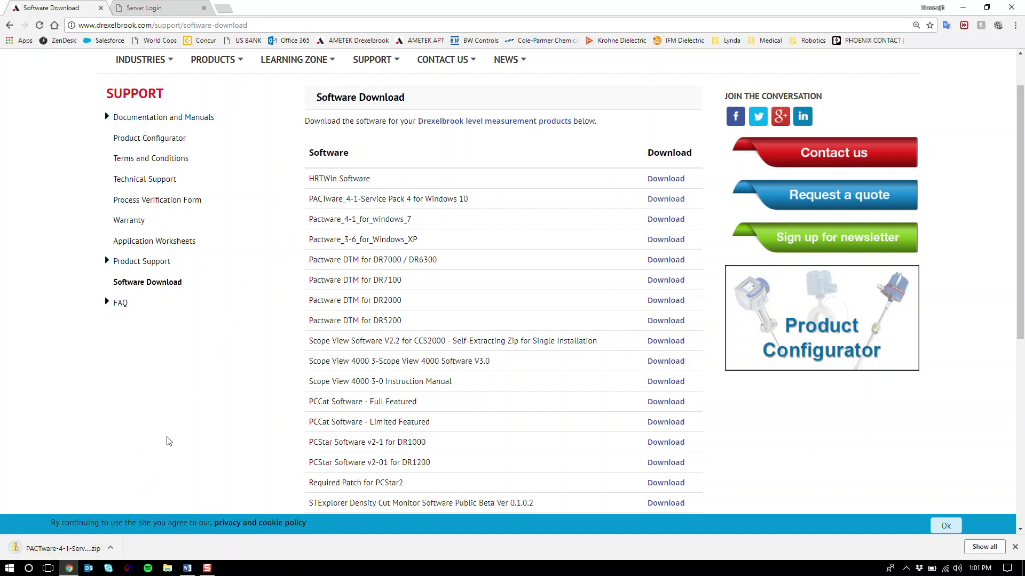
click(78, 550)
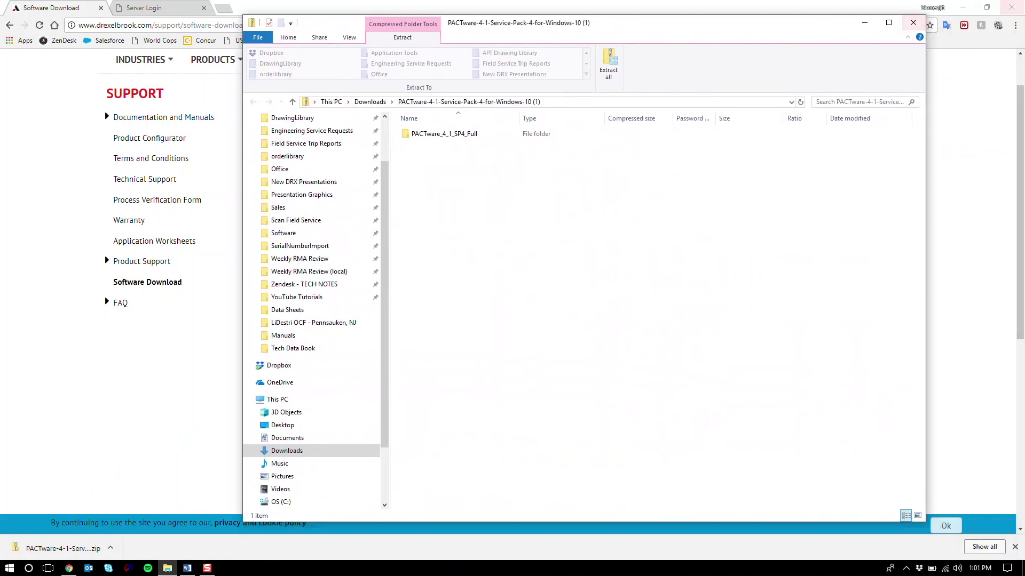
Minimize Chrome and run setup from the PACTware_4_1_SP4_Full folder
click(964, 9)
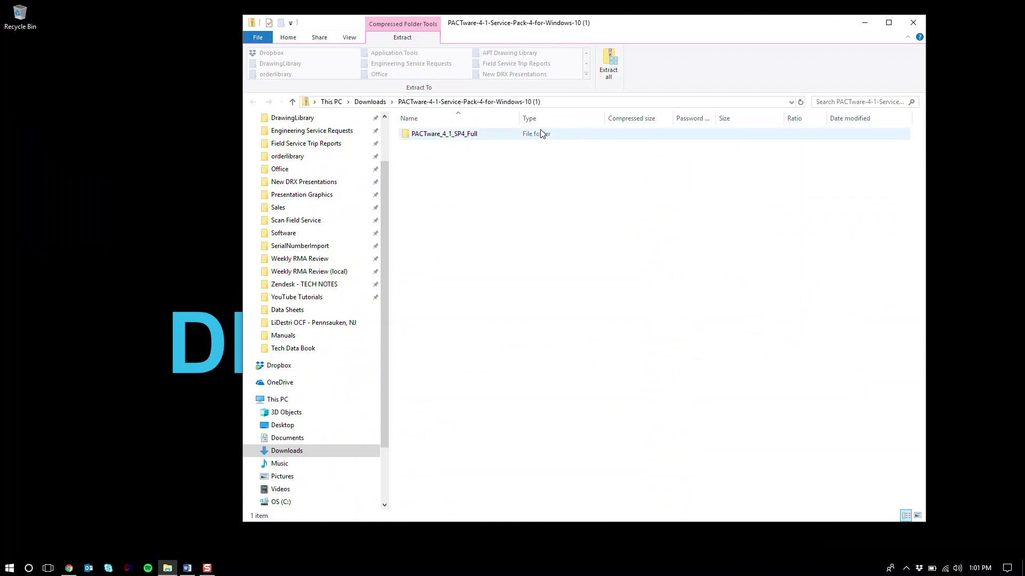
double_click(466, 136)
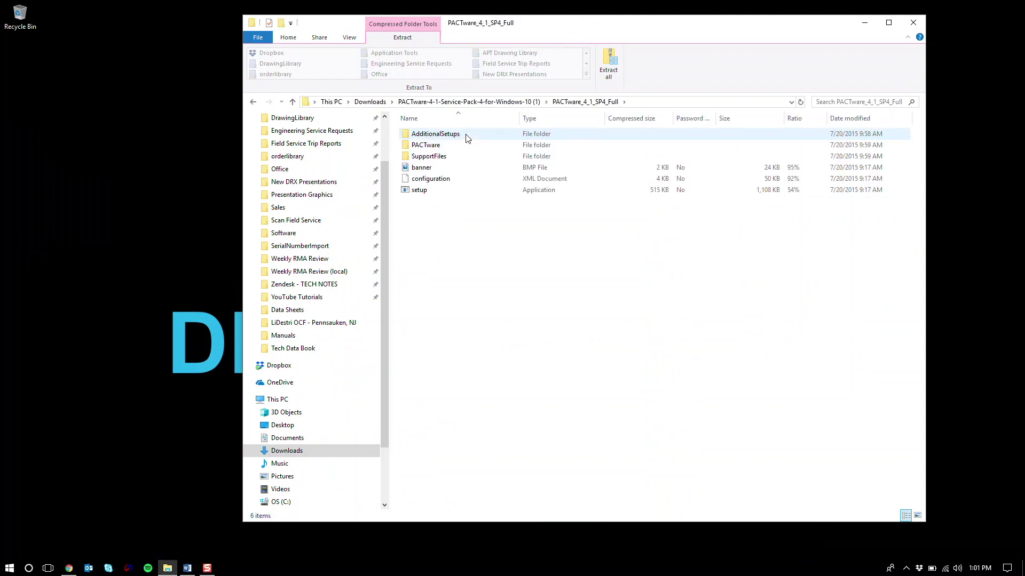
double_click(427, 195)
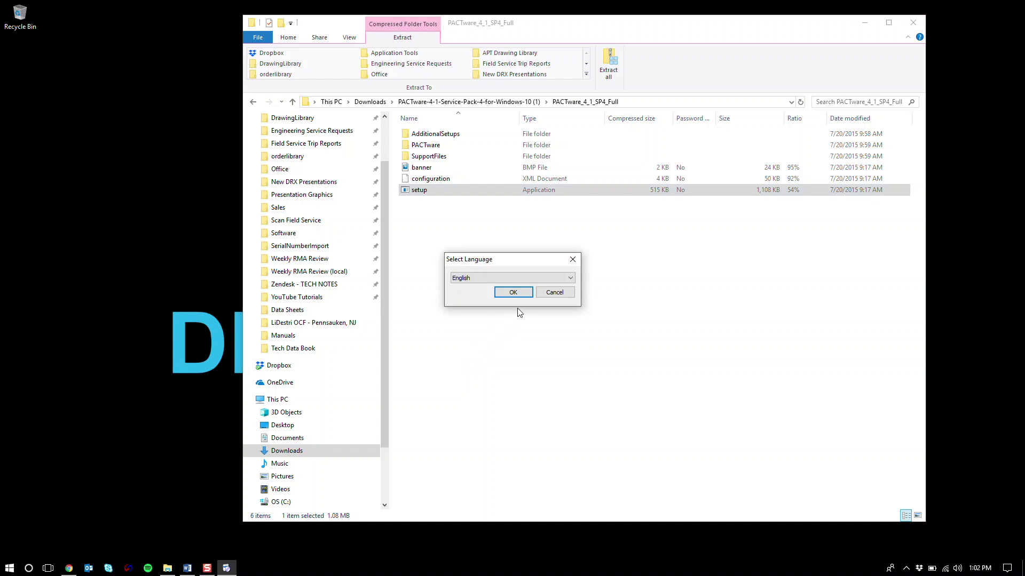
Install PACTware 4.1 SP4 in English to the default folder, accepting the license agreement
click(522, 292)
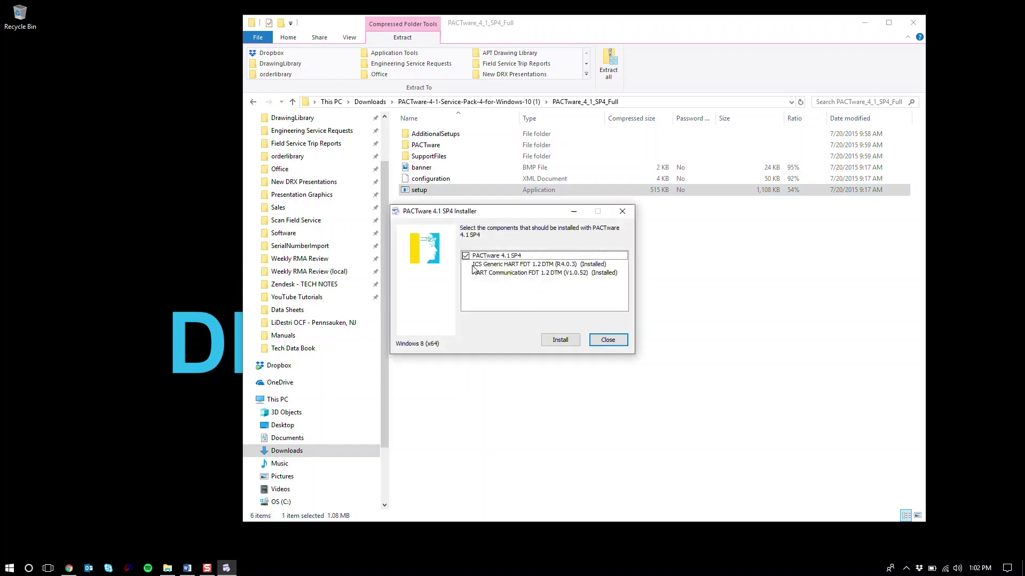
click(567, 341)
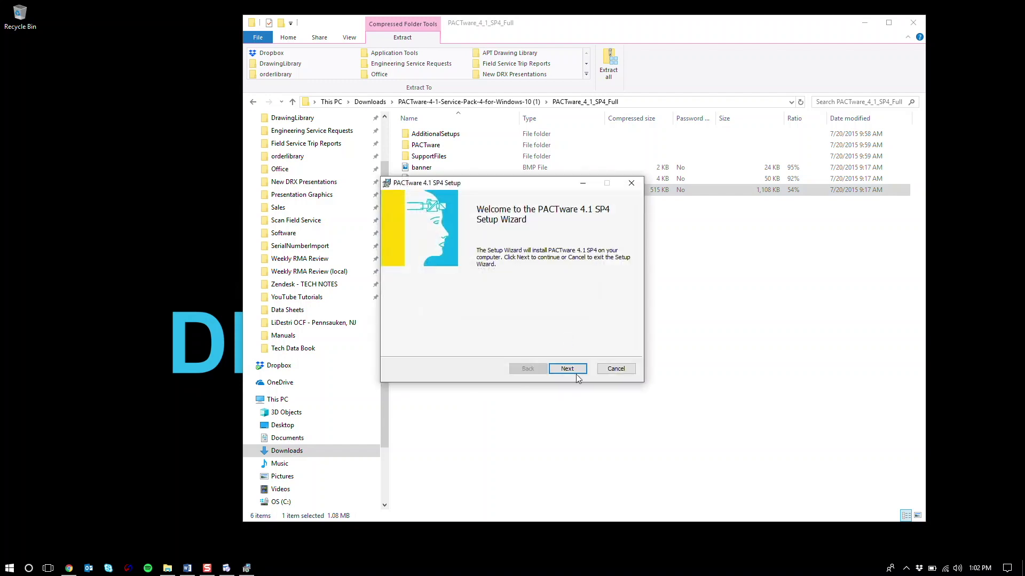
click(569, 369)
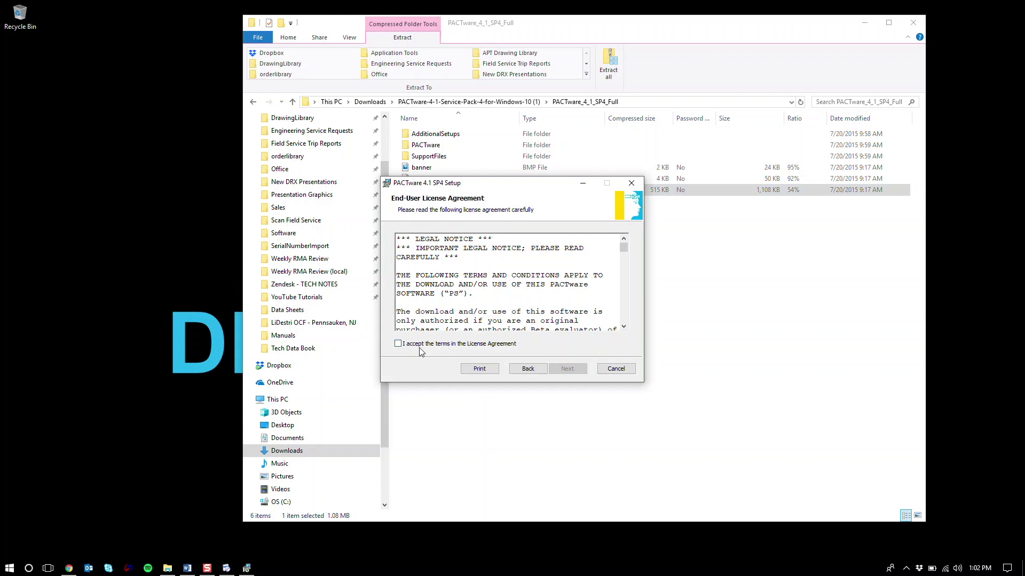
click(420, 346)
click(568, 369)
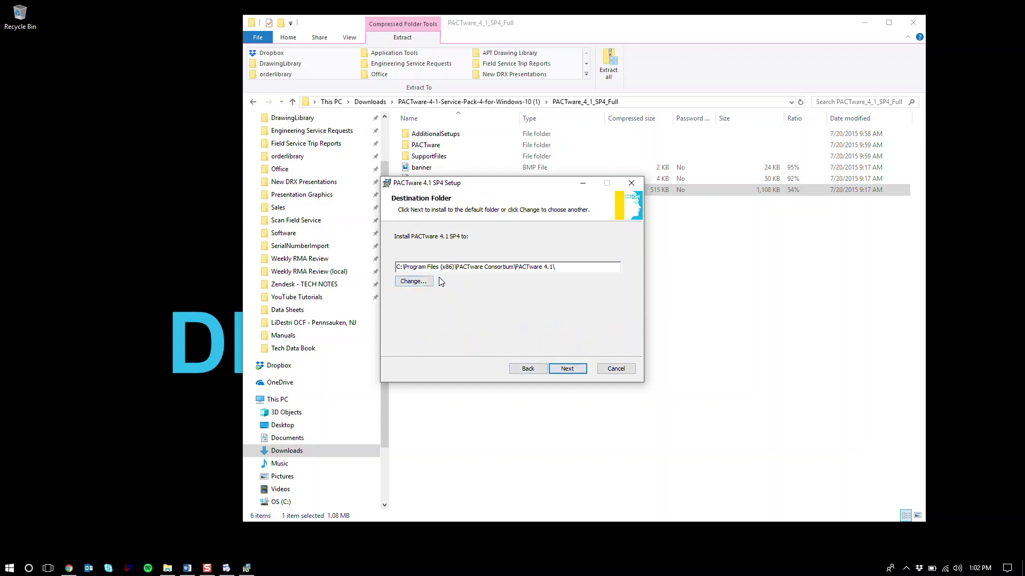
click(567, 368)
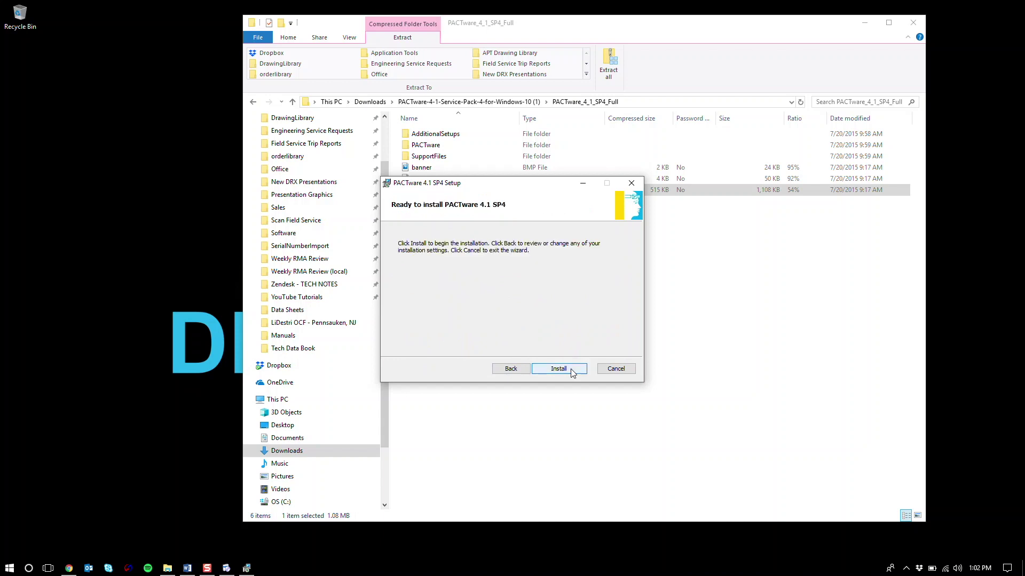
click(571, 369)
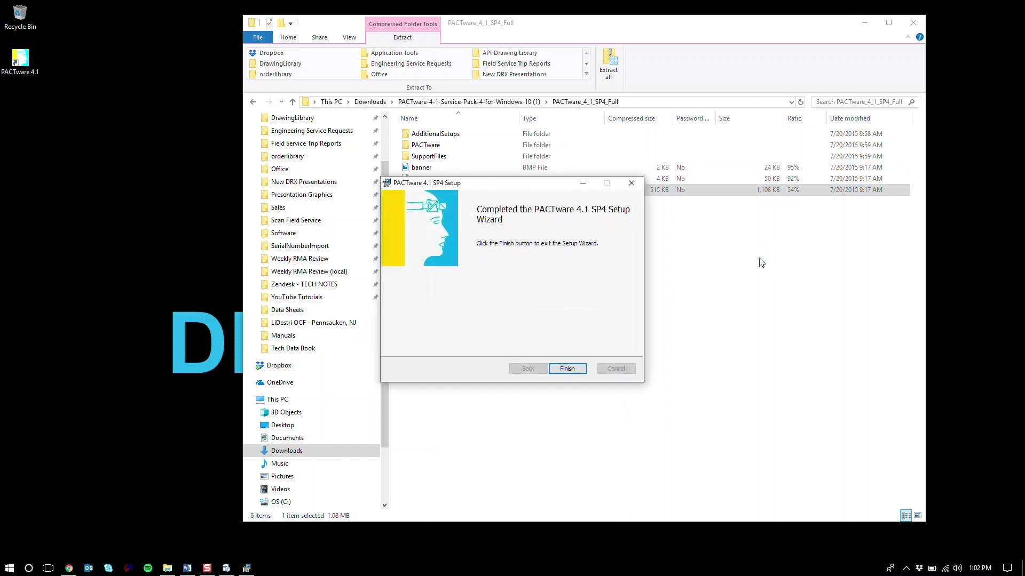
click(567, 370)
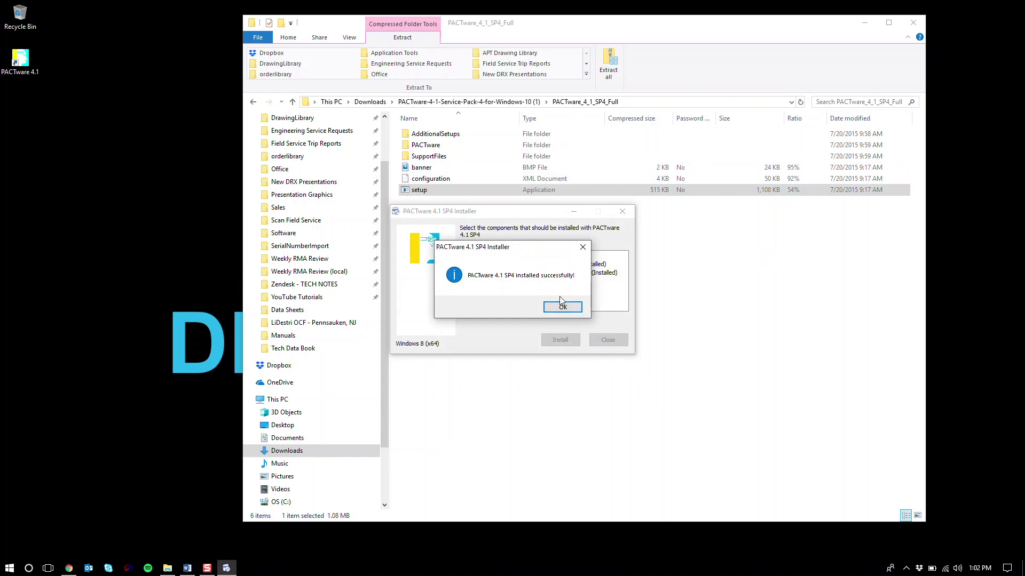
click(562, 307)
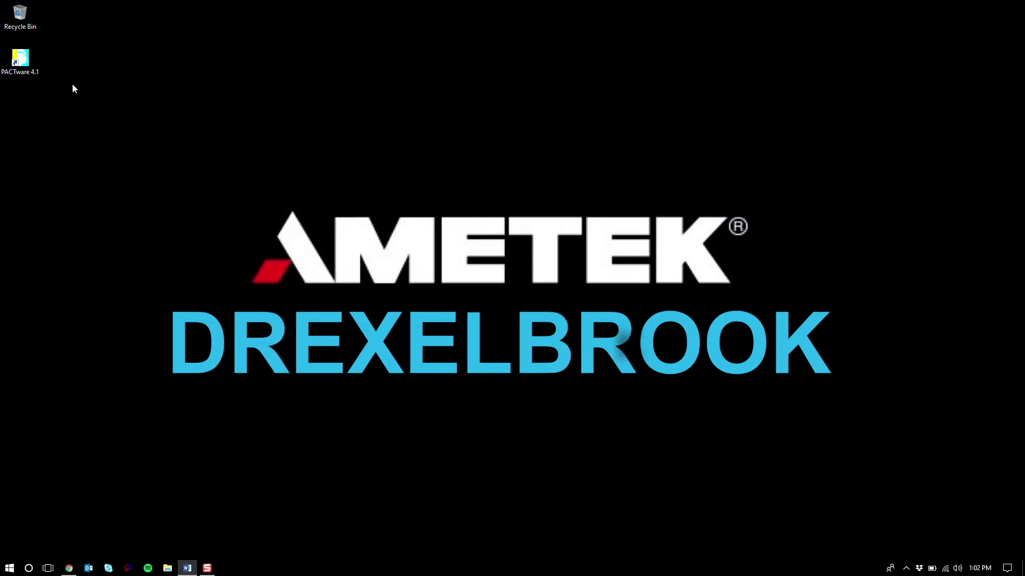
right_click(23, 59)
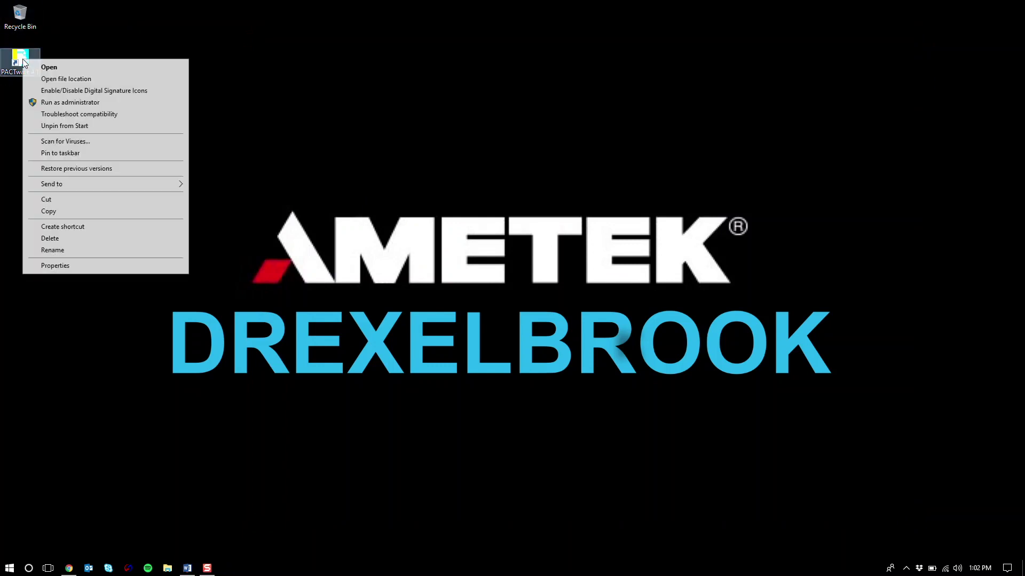
click(143, 102)
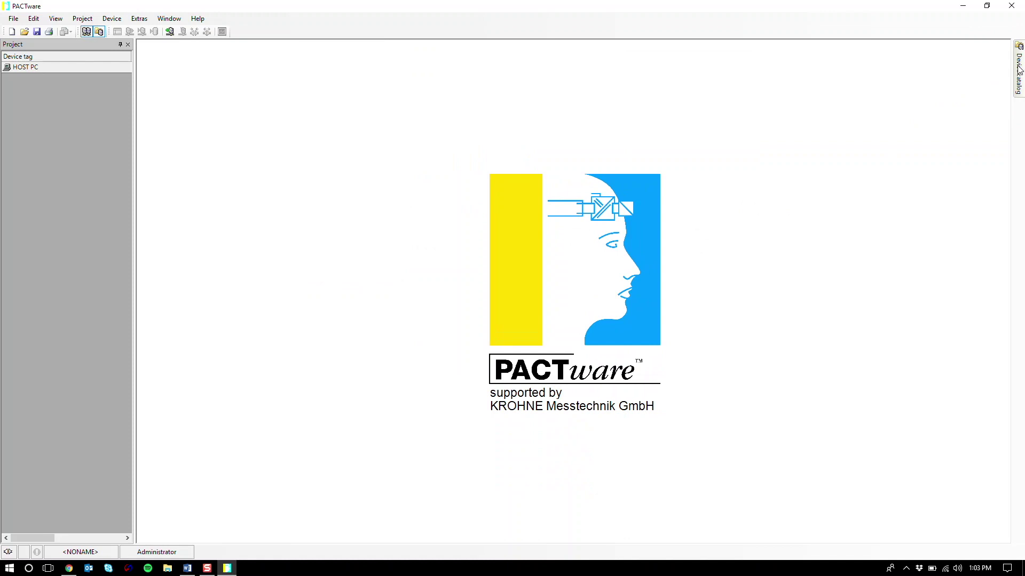
mouse_move(1018, 88)
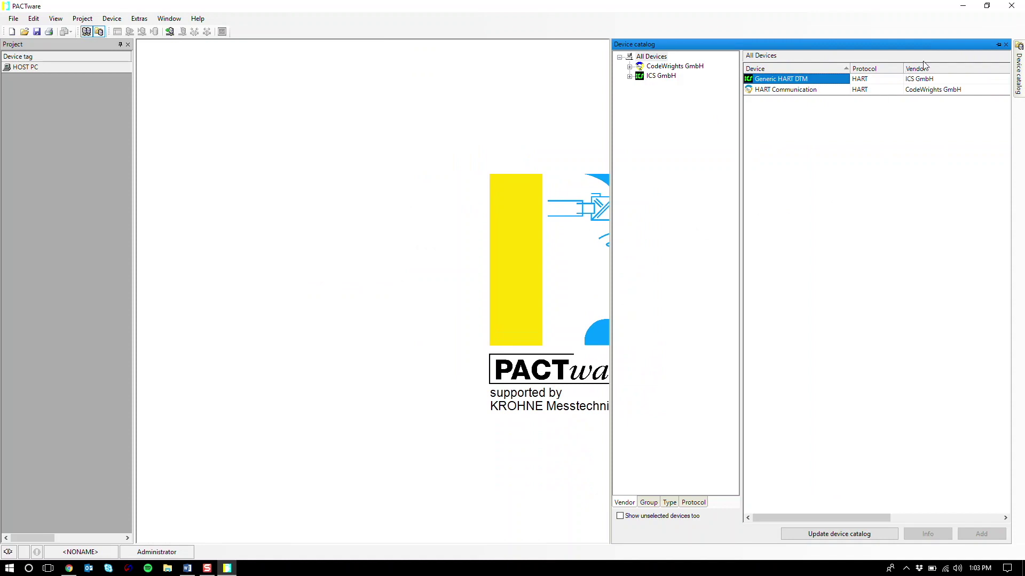
click(1008, 8)
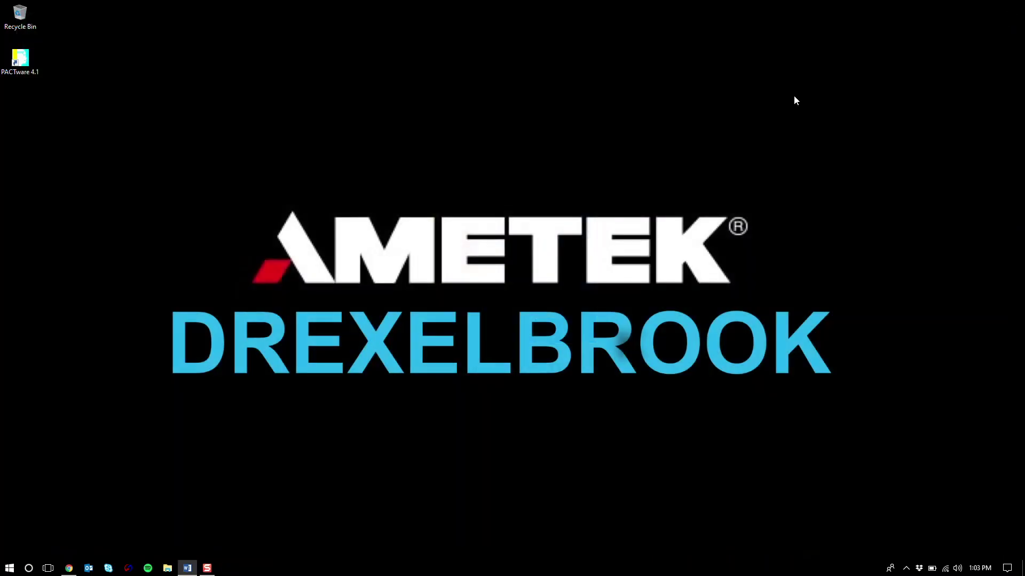
Download the Pactware DTM for DR7000 / DR6300 zip and open it in File Explorer
click(67, 569)
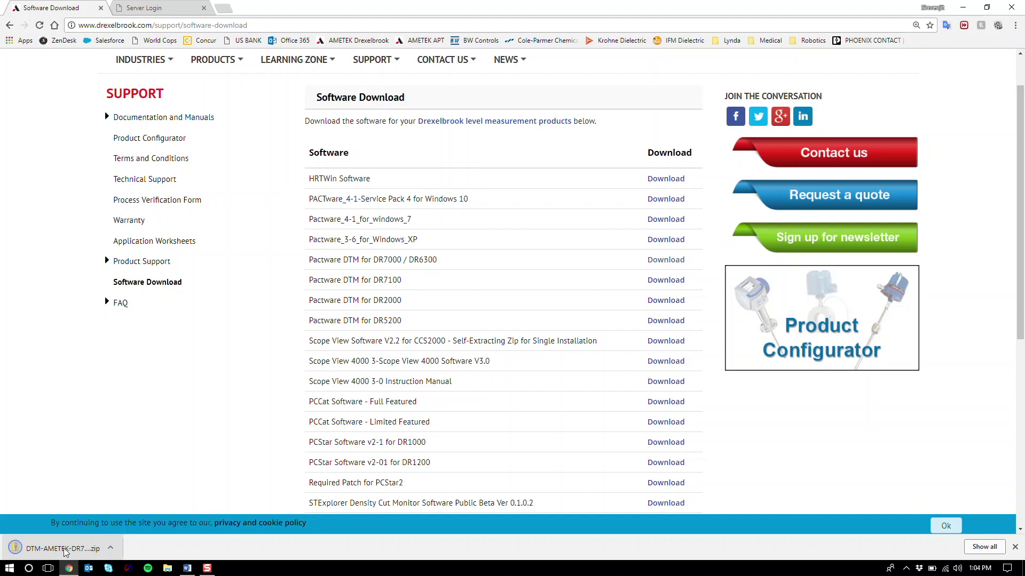
click(65, 551)
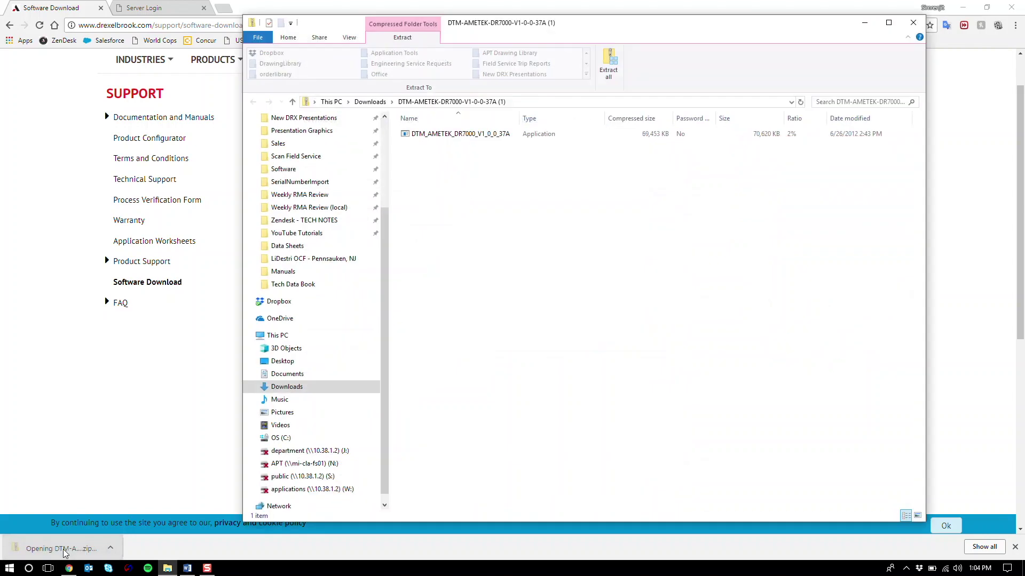
Close Chrome and launch the DTM_AMETEK_DR7000_V1_0_0_37A installer from the zip
click(1010, 7)
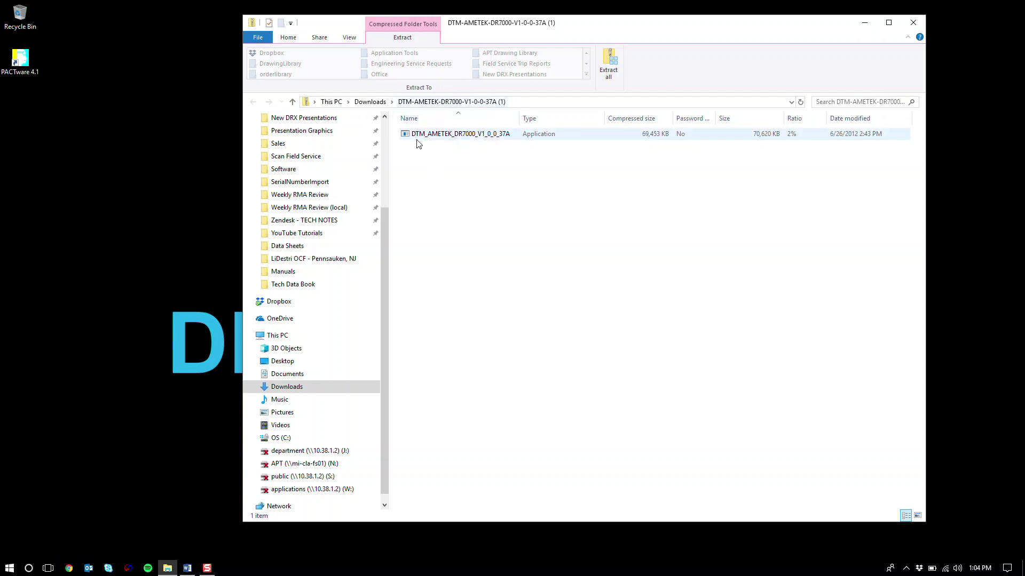
right_click(454, 137)
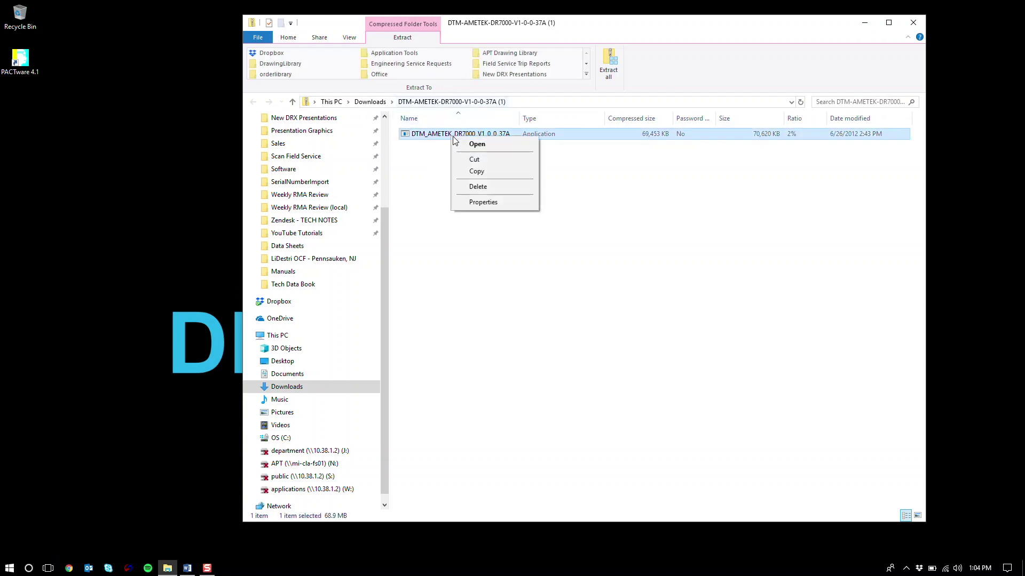
click(470, 144)
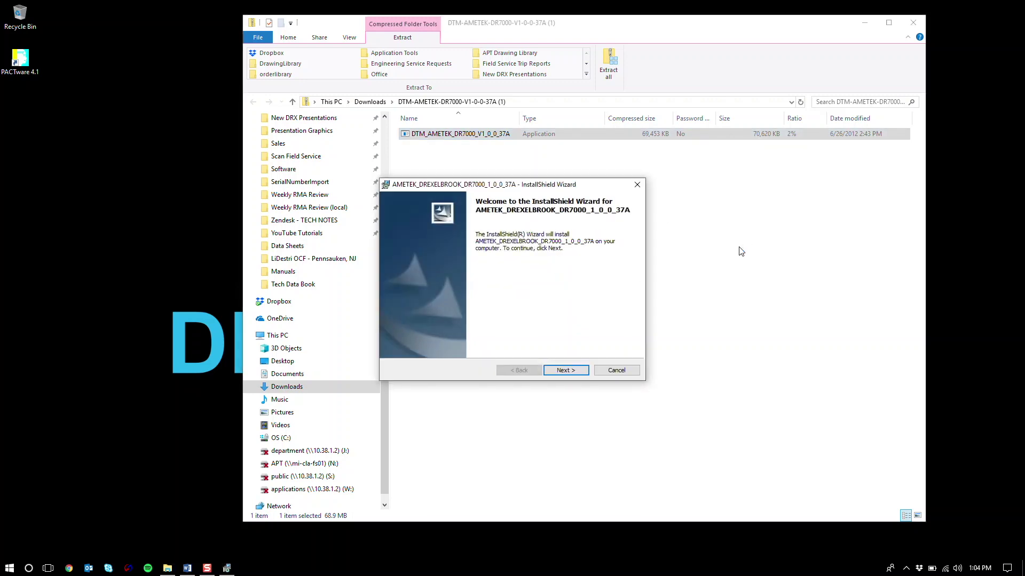
Install AMETEK_DREXELBROOK_DR7000_1_0_0_37A with default customer info and destination folder
click(571, 373)
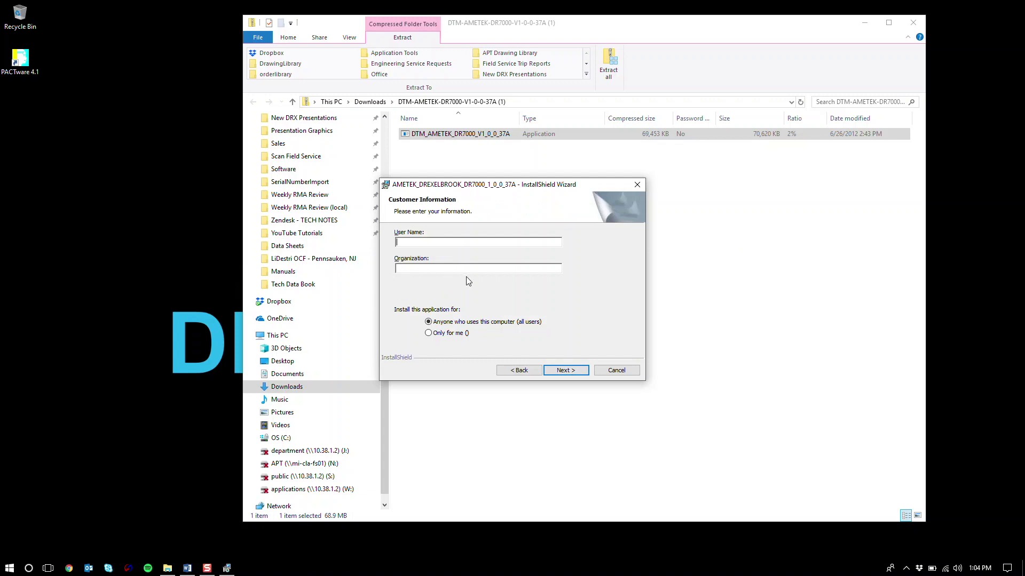
click(574, 372)
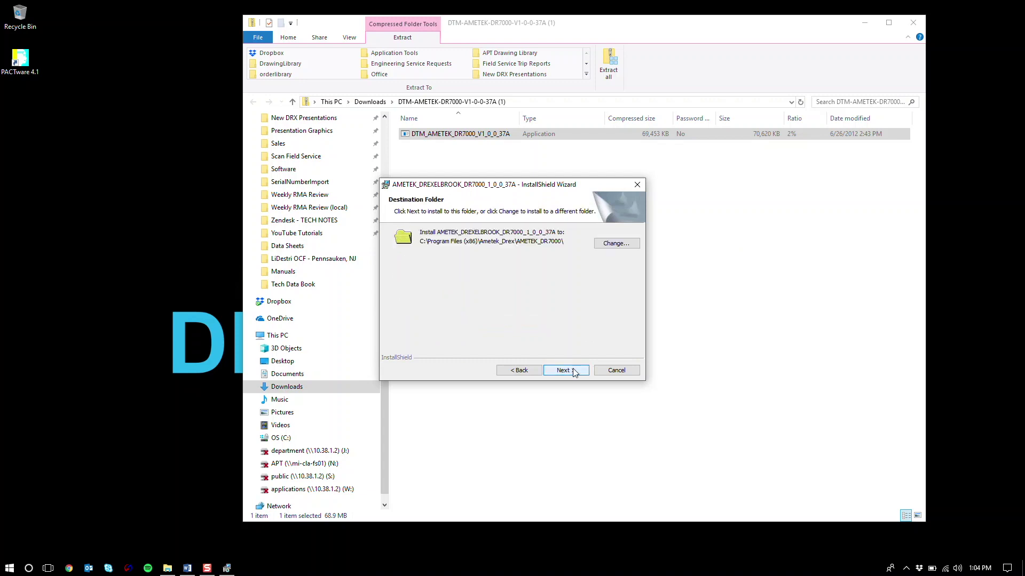
click(574, 372)
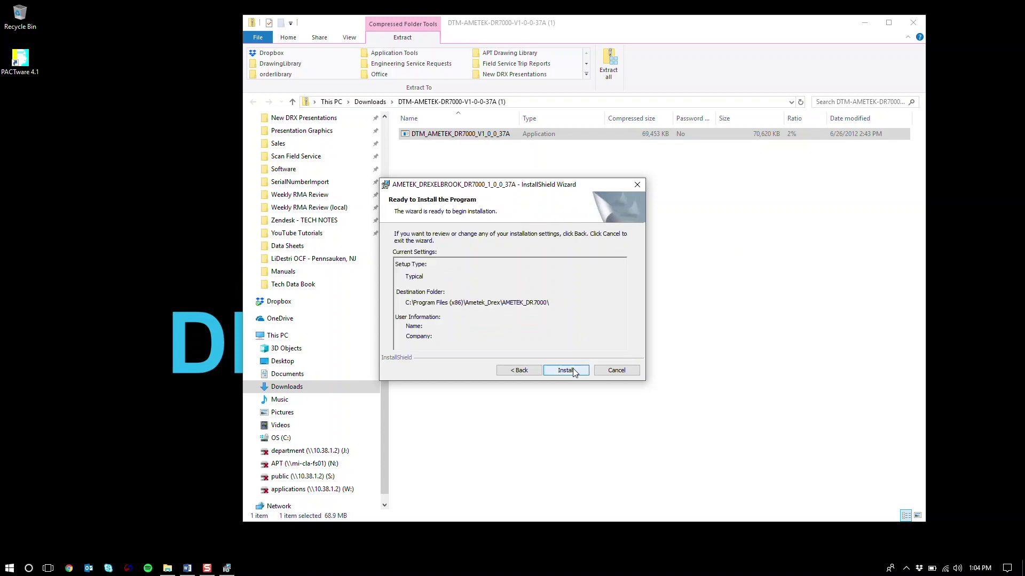
click(565, 371)
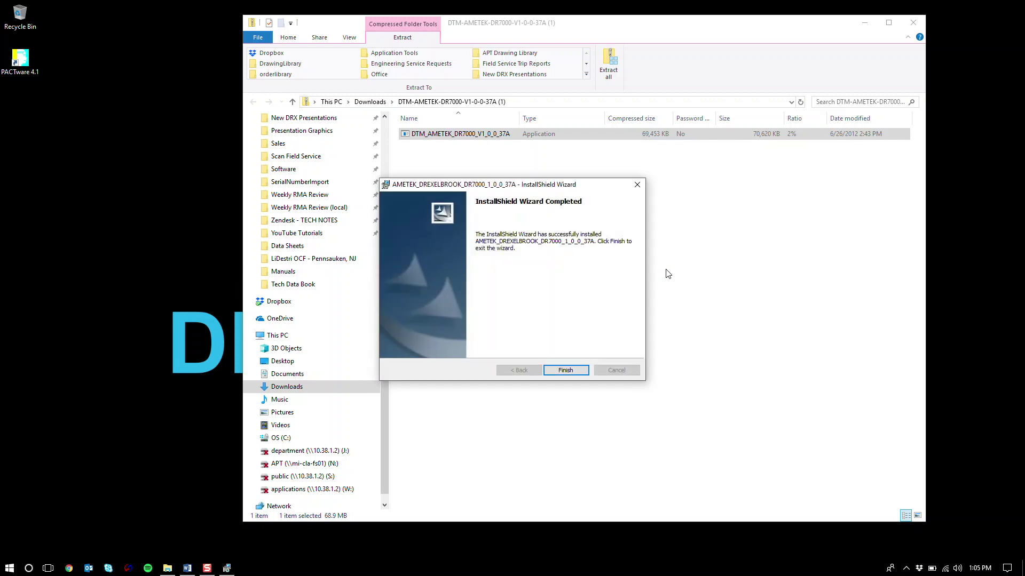
click(567, 371)
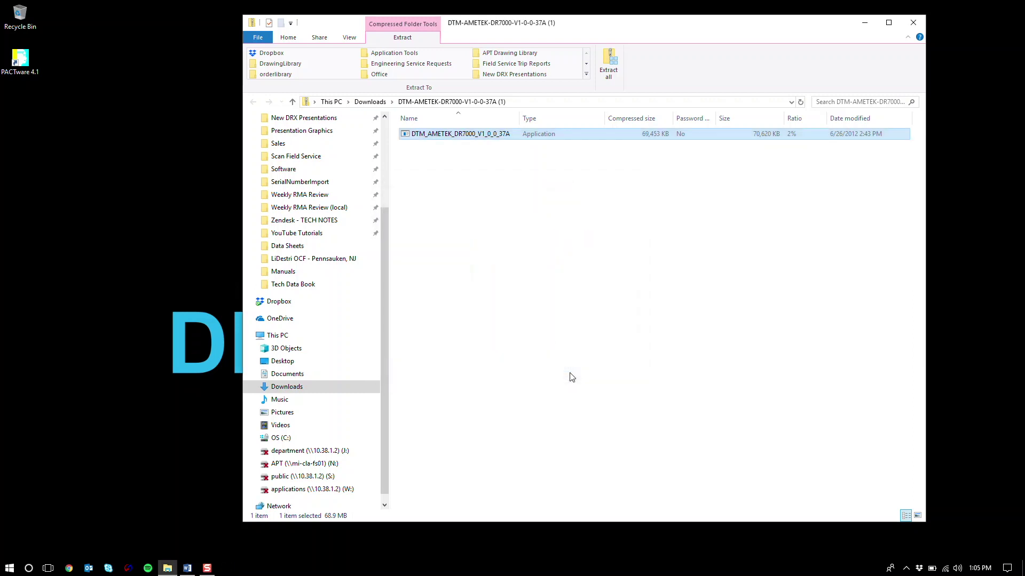
Close Explorer, run PACTware 4.1 as administrator, and request a device catalog update
click(914, 23)
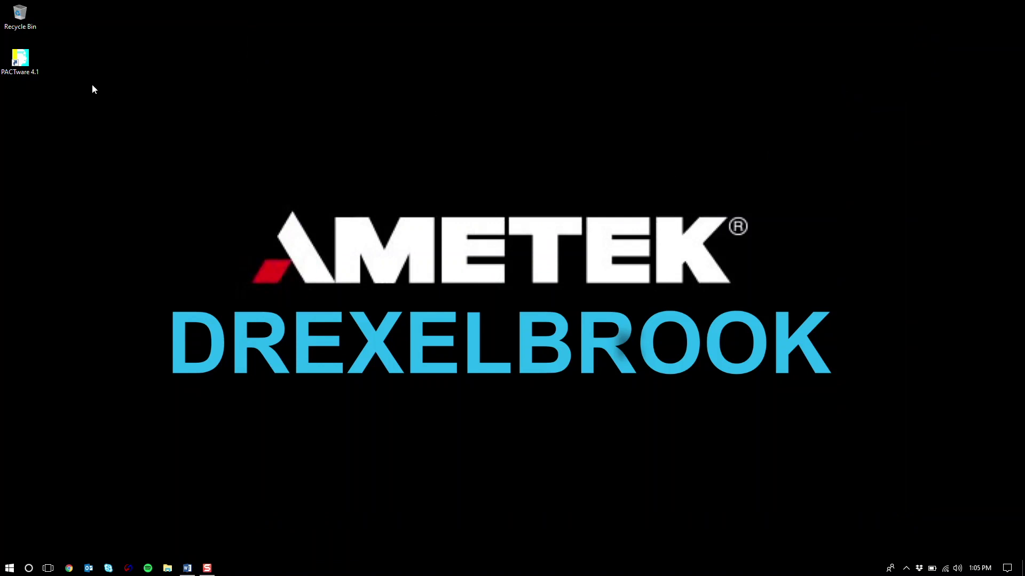
right_click(25, 62)
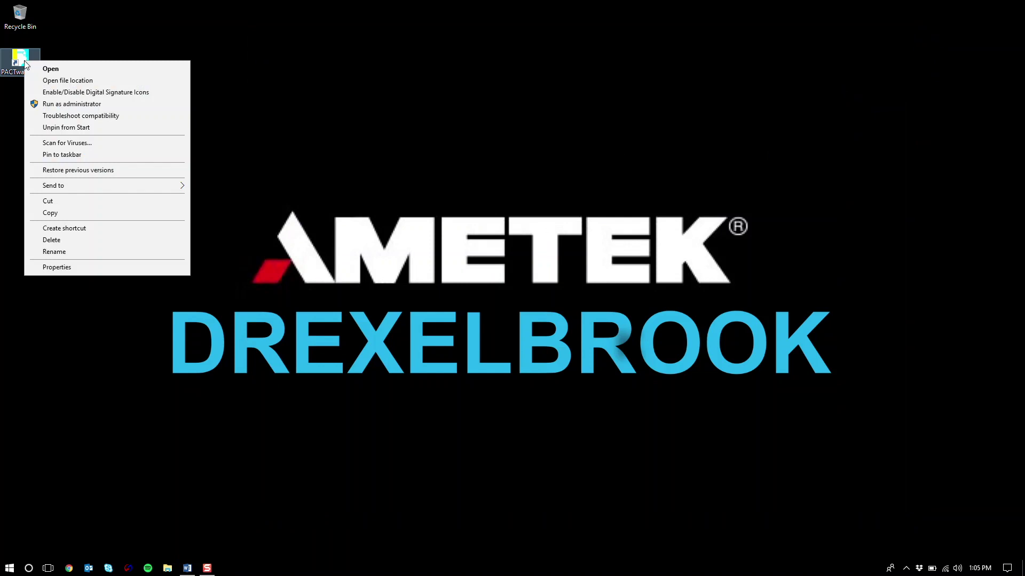
click(117, 105)
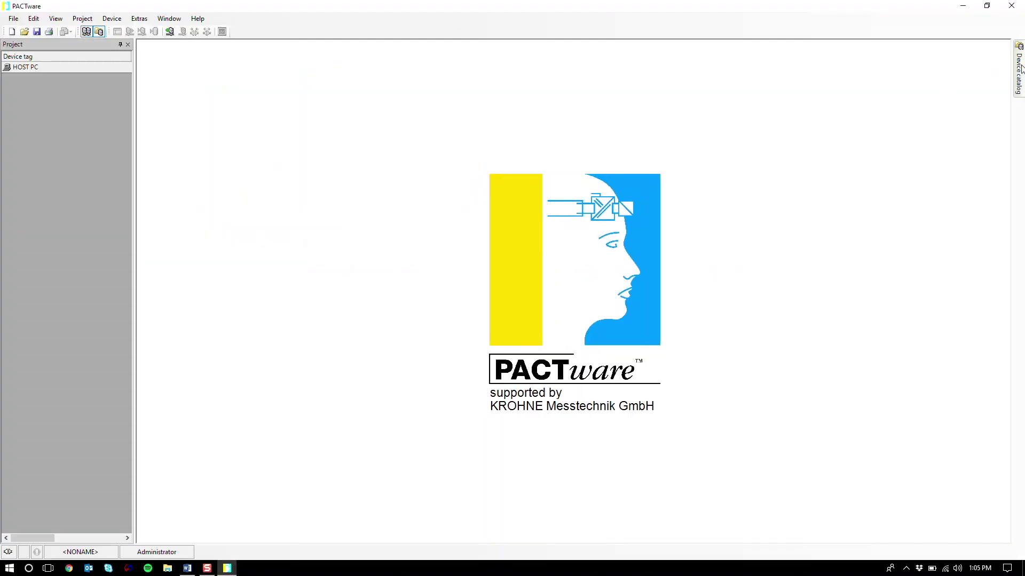
mouse_move(1019, 70)
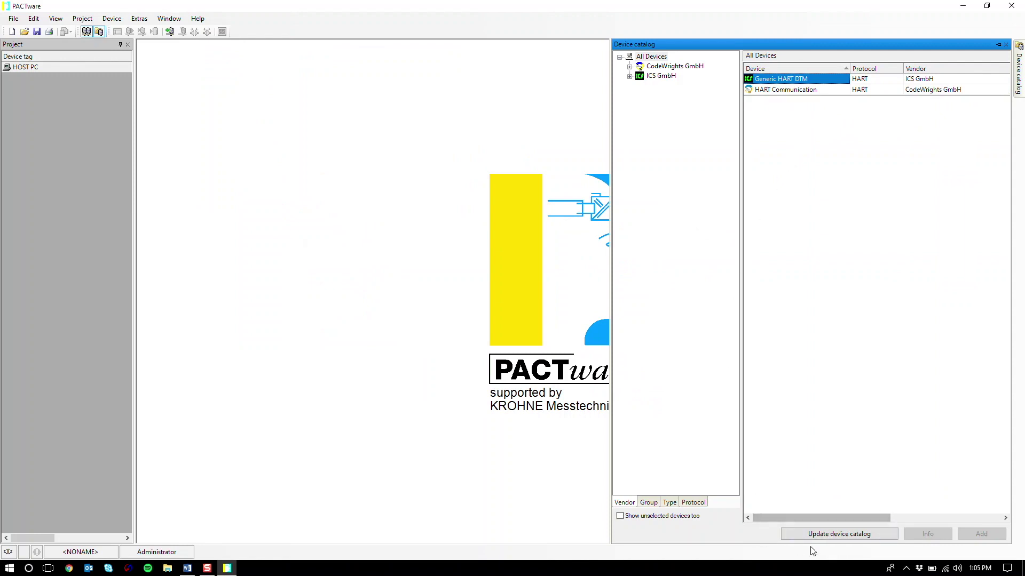
click(872, 535)
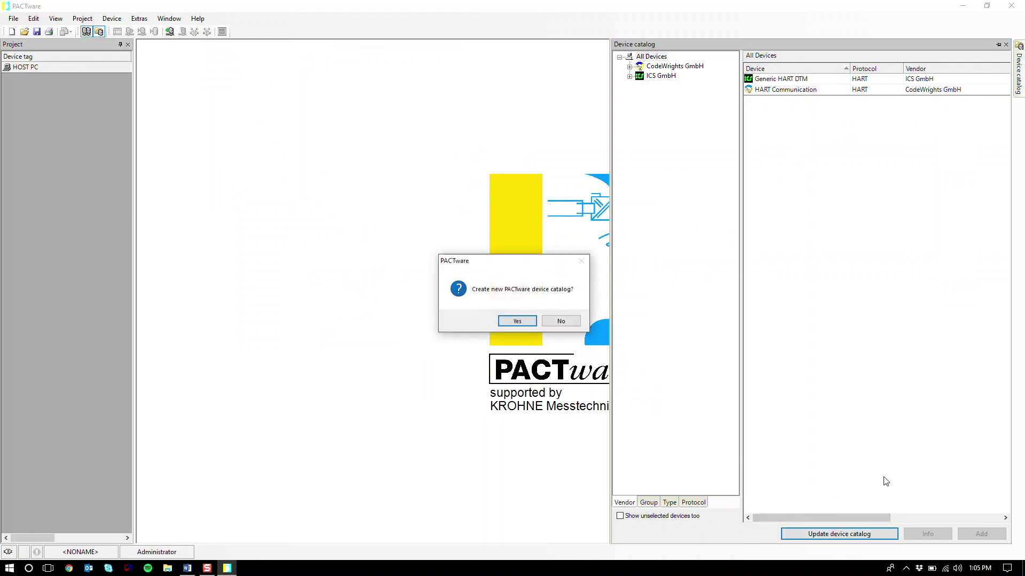
Create the new device catalog, check AMETEK DREXELBROOK-DR7000 is listed, and close PACTware
click(517, 321)
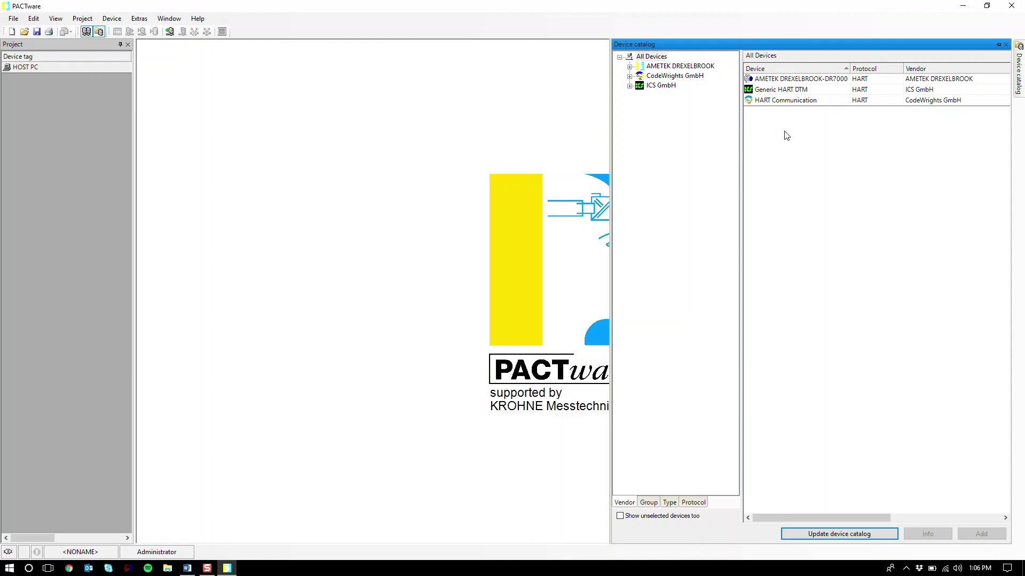
click(1019, 6)
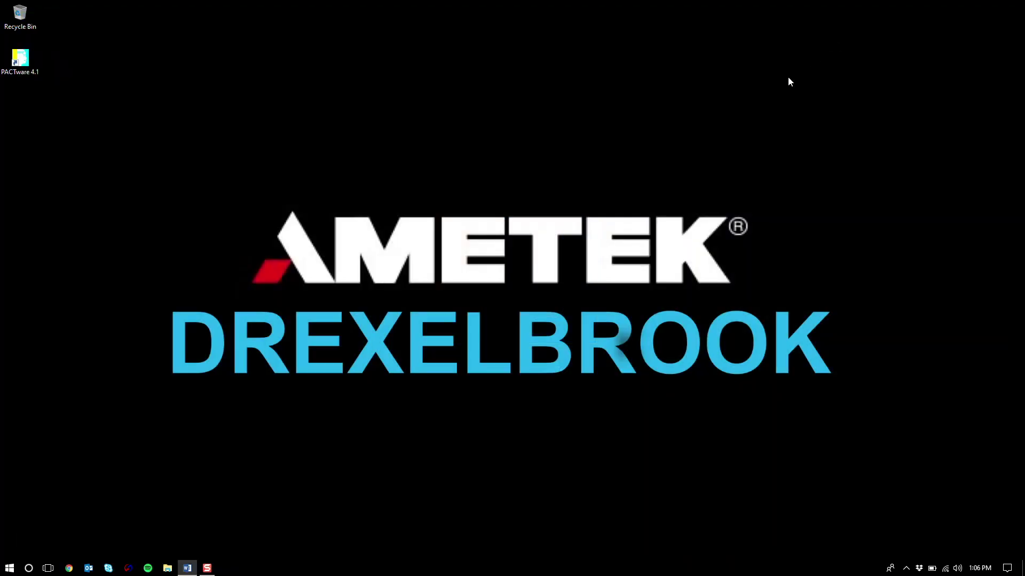